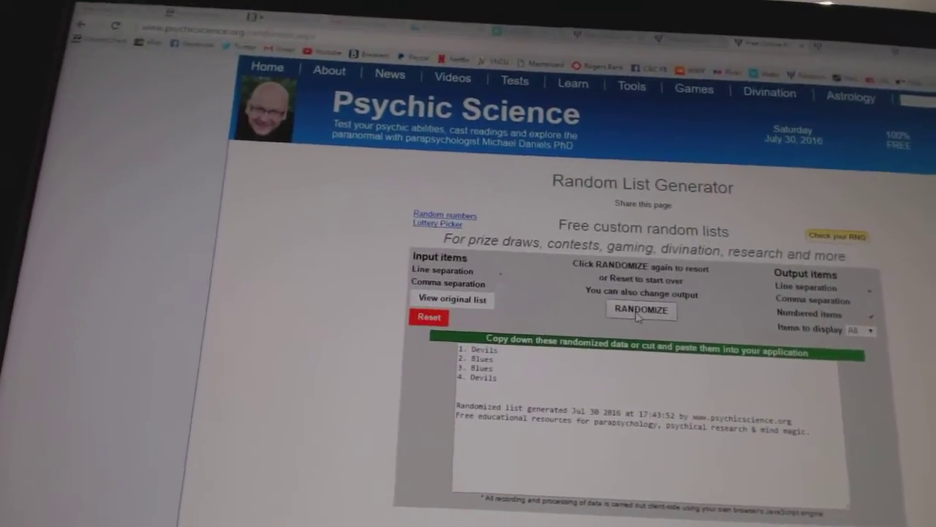
# Randomize the team list twice, then clear the text selection.
pyautogui.click(631, 278)
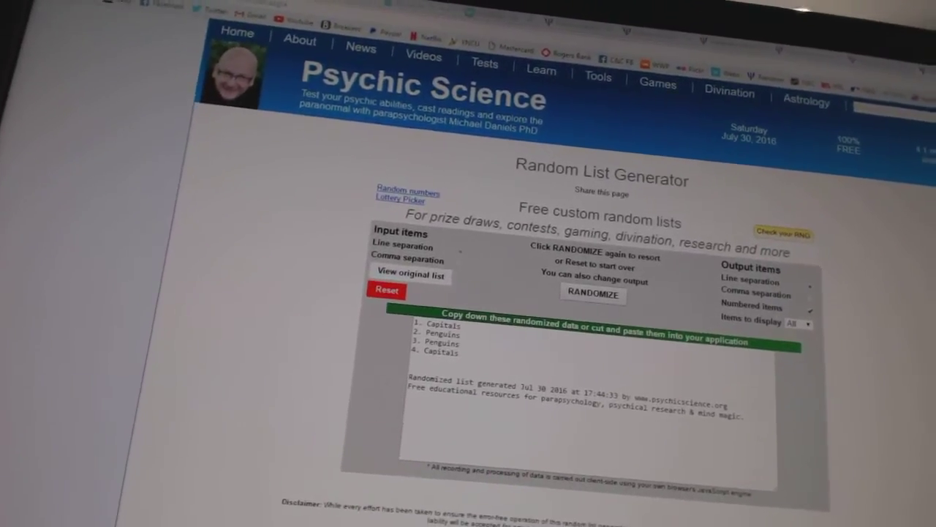
pyautogui.click(594, 284)
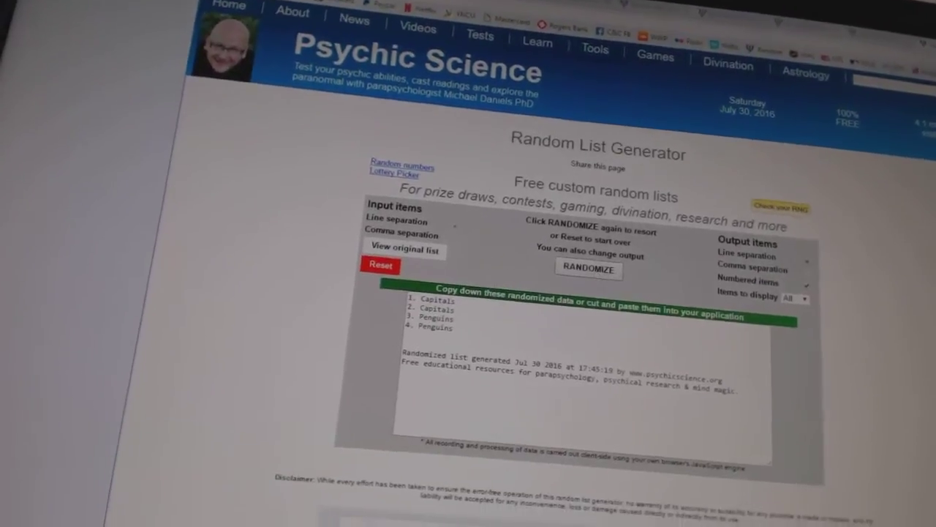
pyautogui.click(866, 367)
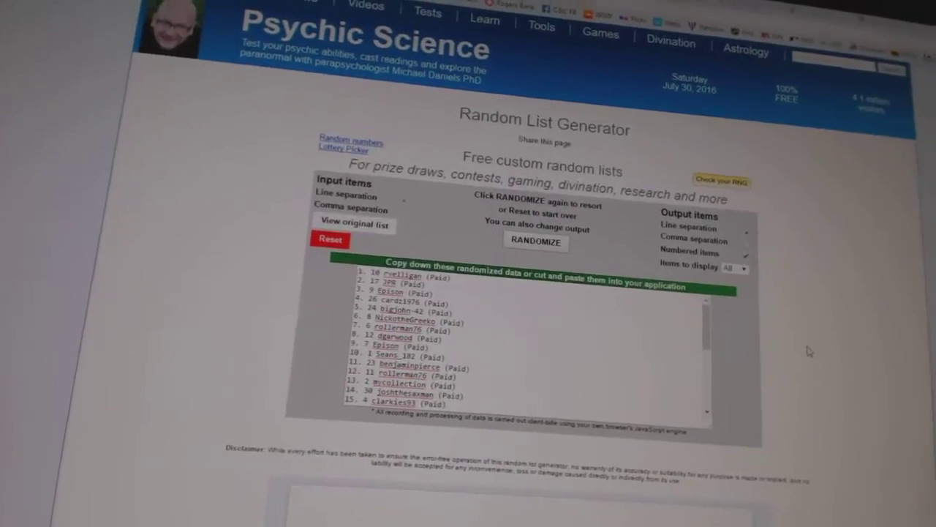
# Randomize the paid-spot names list twice for a new order.
pyautogui.click(541, 246)
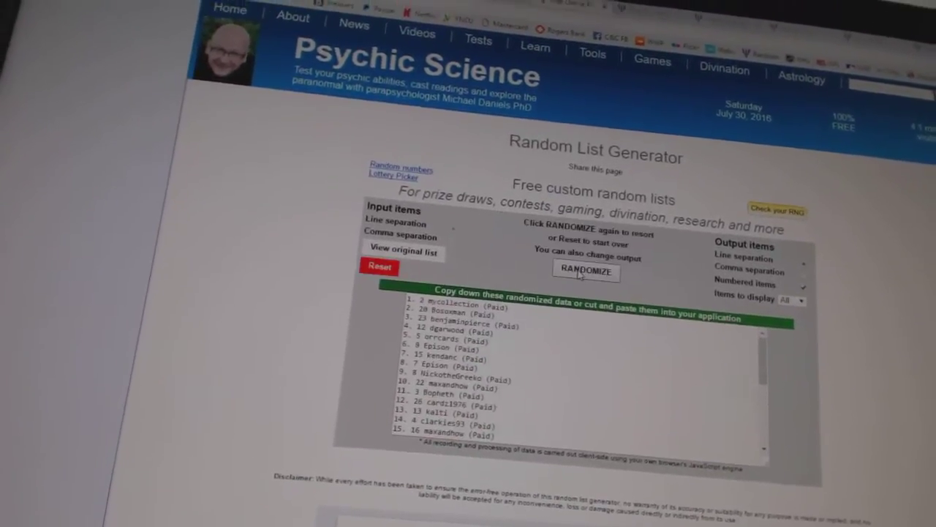
pyautogui.click(578, 274)
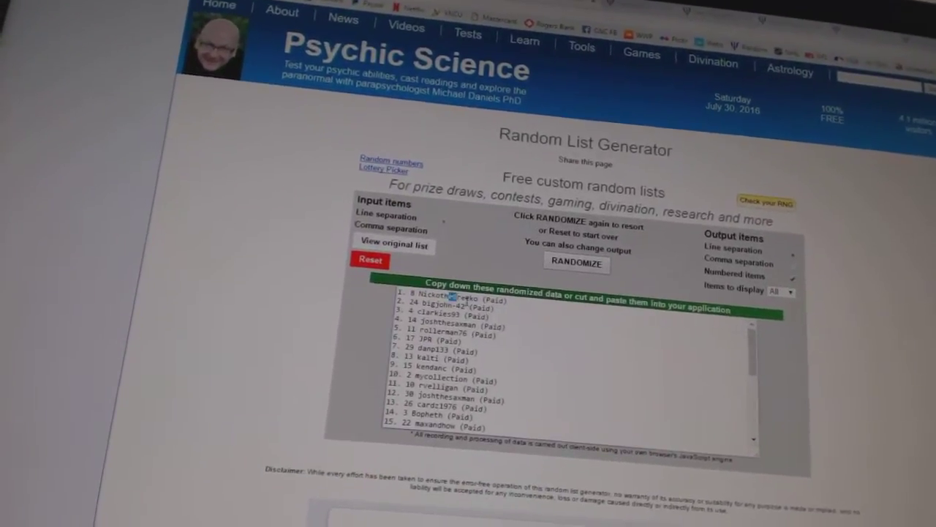
pyautogui.moveTo(444, 307); pyautogui.dragTo(462, 308)
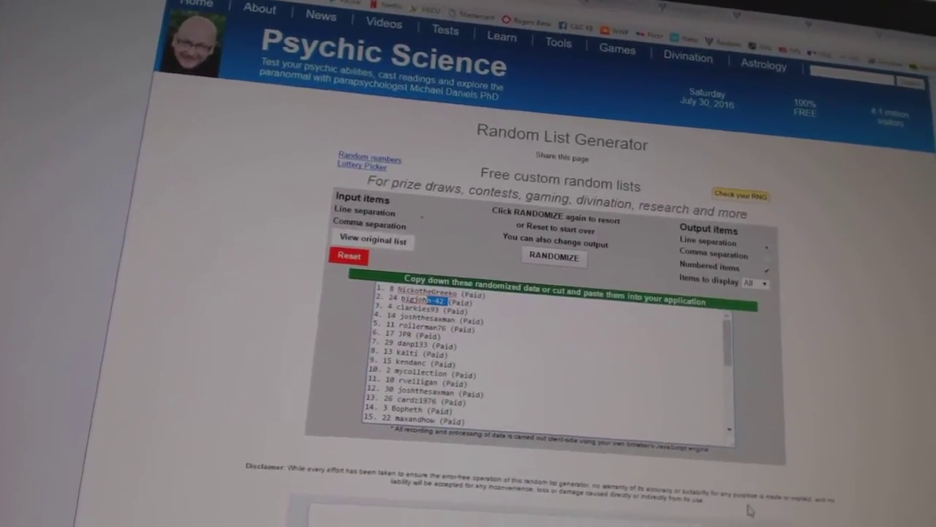